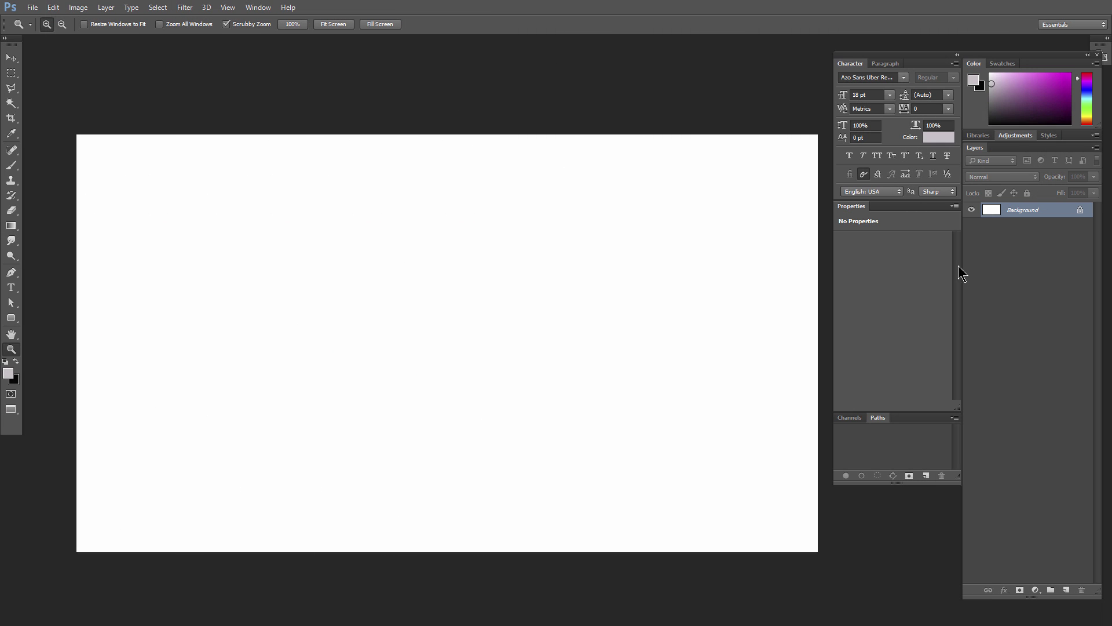
Pick the Type tool with black as foreground and start a text line left of centre
{"action": "left_click", "coordinate": [11, 290]}
{"action": "key", "text": "x"}
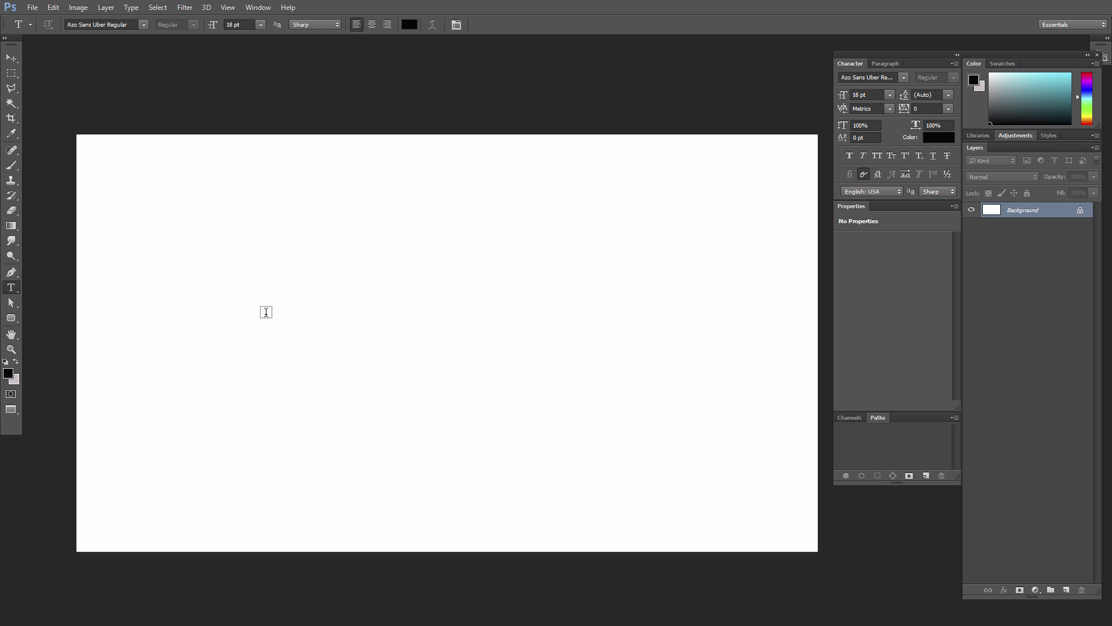
{"action": "left_click", "coordinate": [238, 306]}
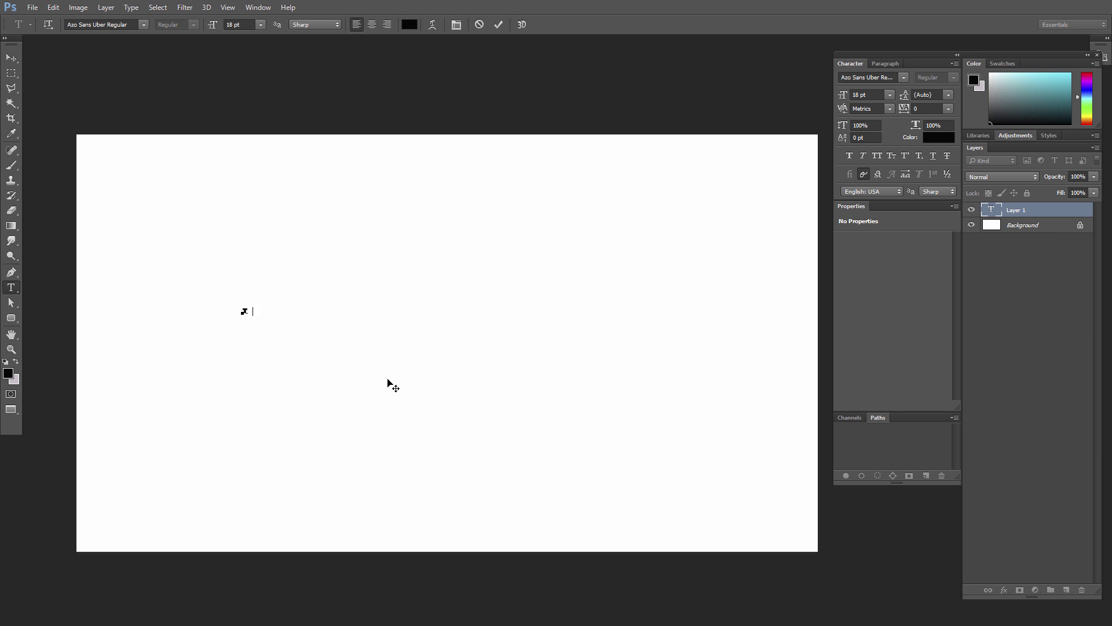
Type TYPEKIT FONTS and commit it, checking its distances to the canvas edges
{"action": "type", "text": "TYPEKIT FONTS"}
{"action": "left_click", "coordinate": [11, 58]}
{"action": "key", "text": "ctrl"}
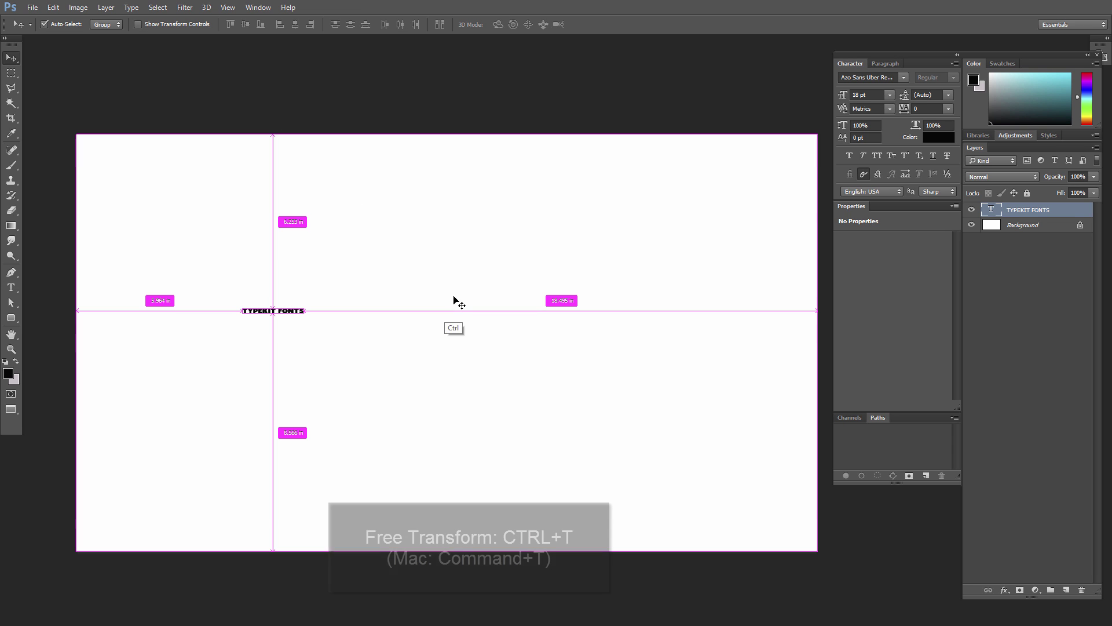
Free Transform the text, shifting it and scaling it proportionally to about 174 pt
{"action": "key", "text": "ctrl+t"}
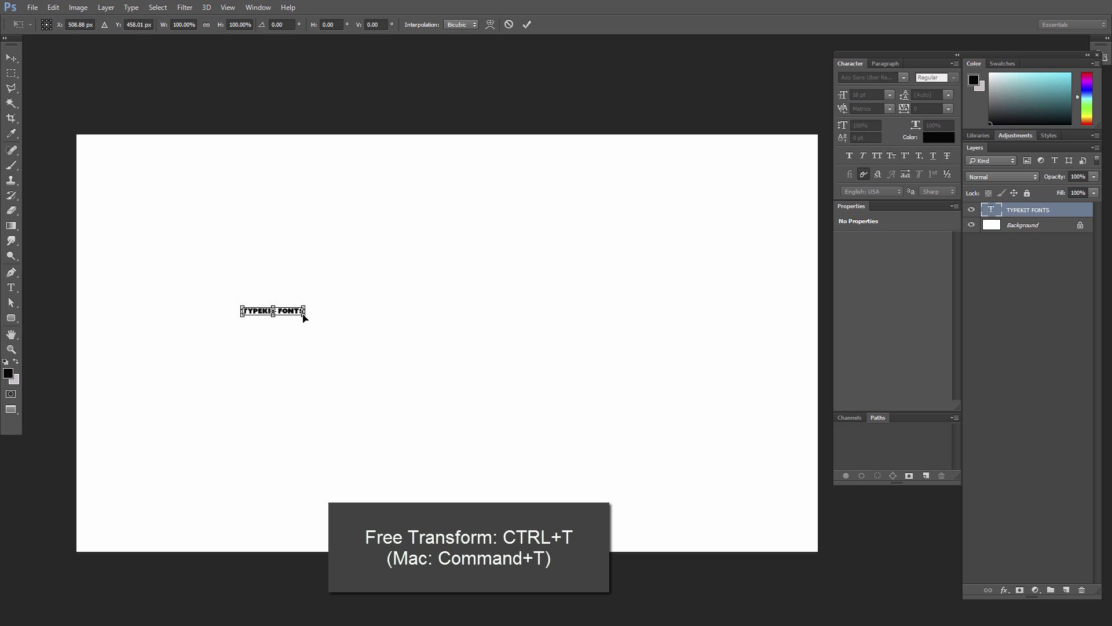
{"action": "left_click_drag", "start_coordinate": [304, 316], "coordinate": [736, 476]}
{"action": "left_click_drag", "start_coordinate": [697, 362], "coordinate": [653, 338]}
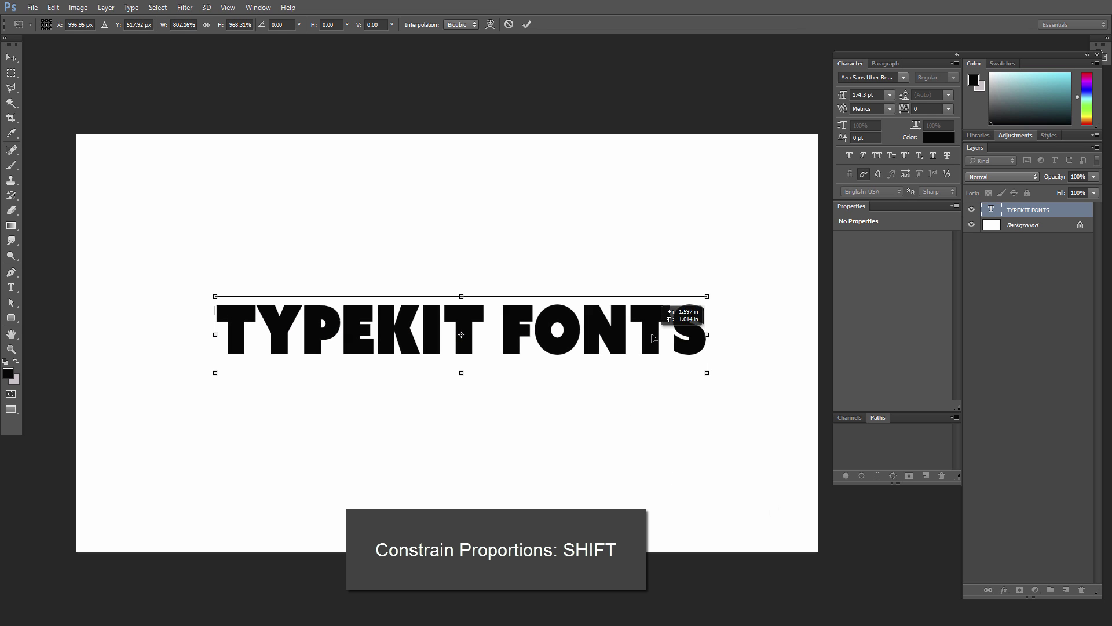
{"action": "left_click", "coordinate": [526, 24]}
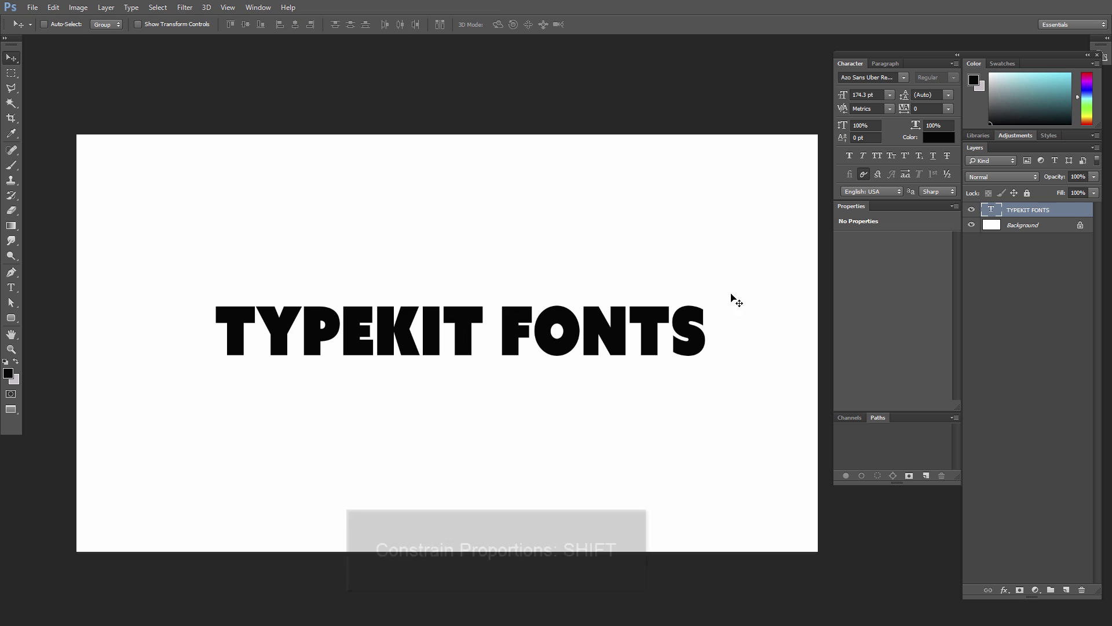
{"action": "left_click", "coordinate": [904, 77]}
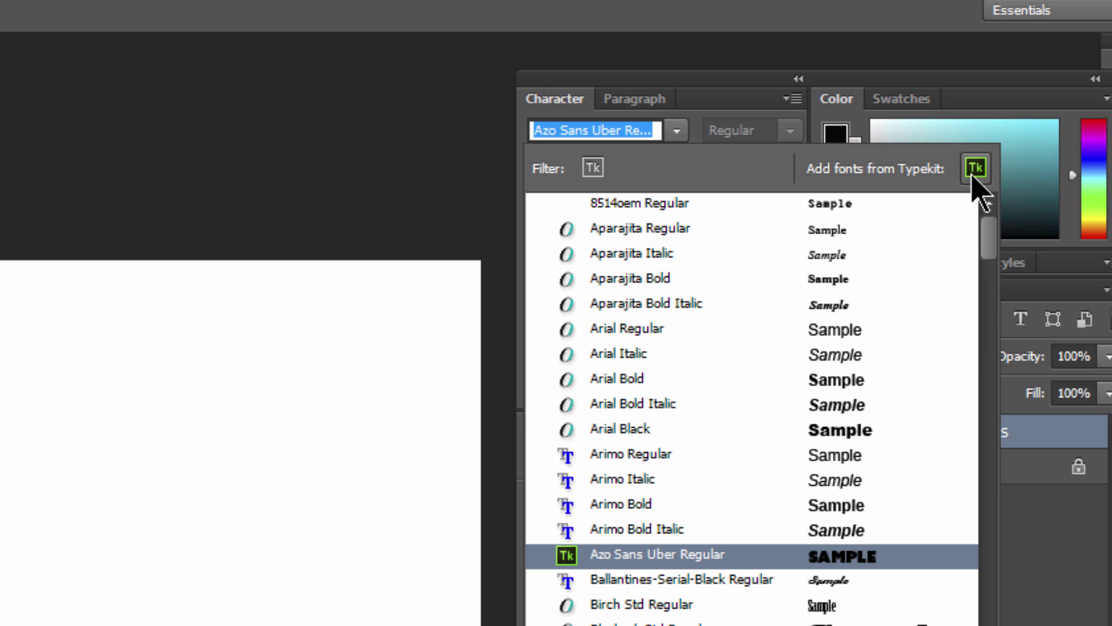
{"action": "left_click", "coordinate": [975, 170]}
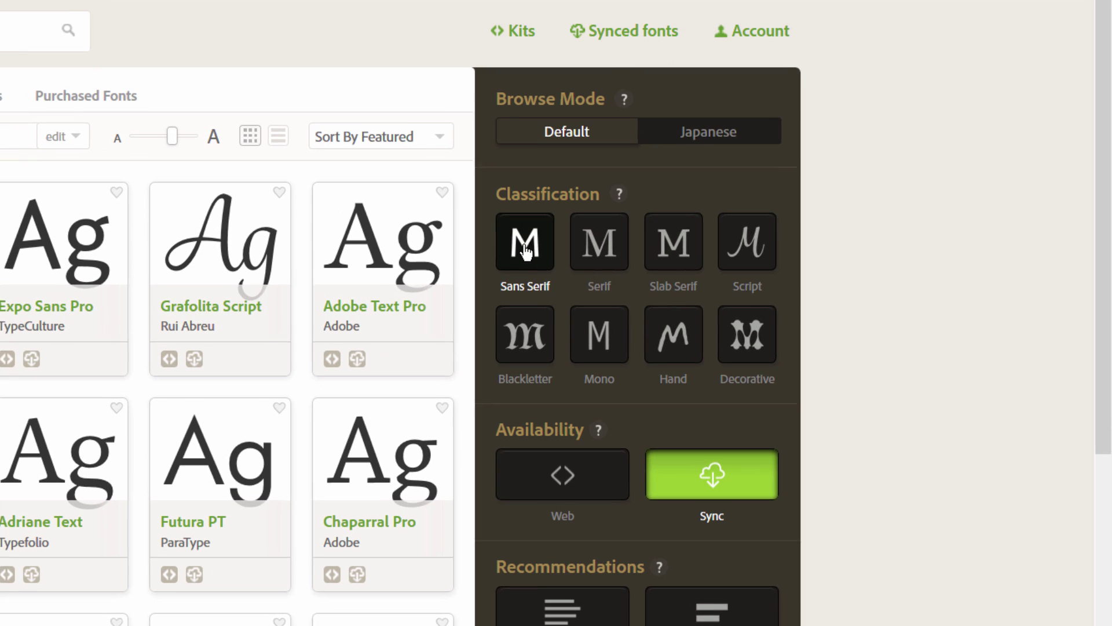
Try the Sans Serif, Script and Blackletter filters, ending on Hand to list Classic Comic
{"action": "left_click", "coordinate": [708, 267]}
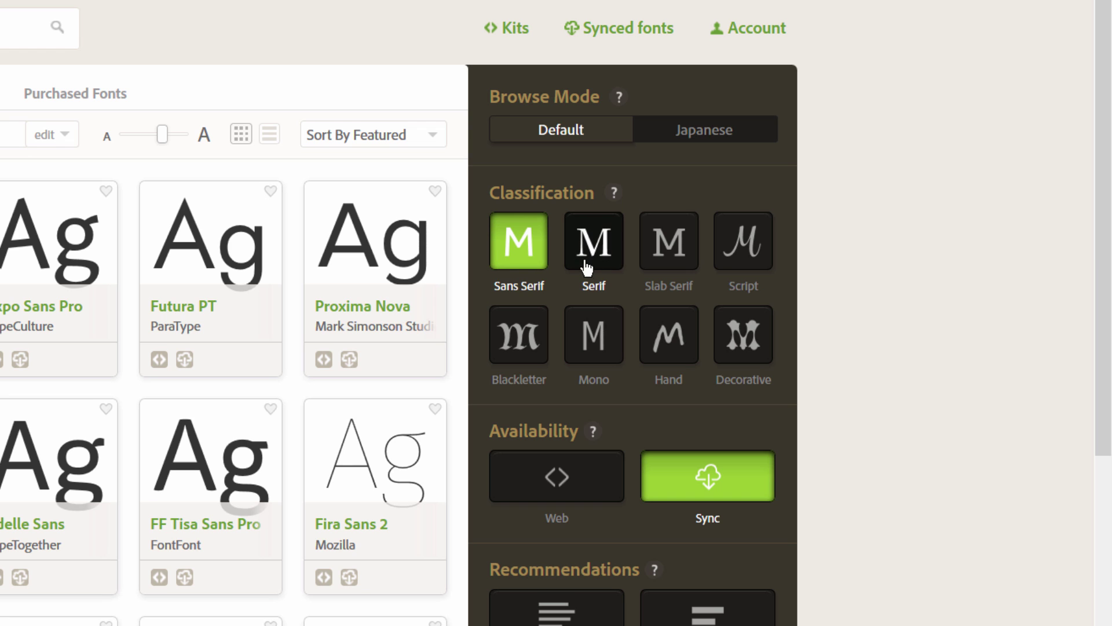
{"action": "left_click", "coordinate": [759, 246]}
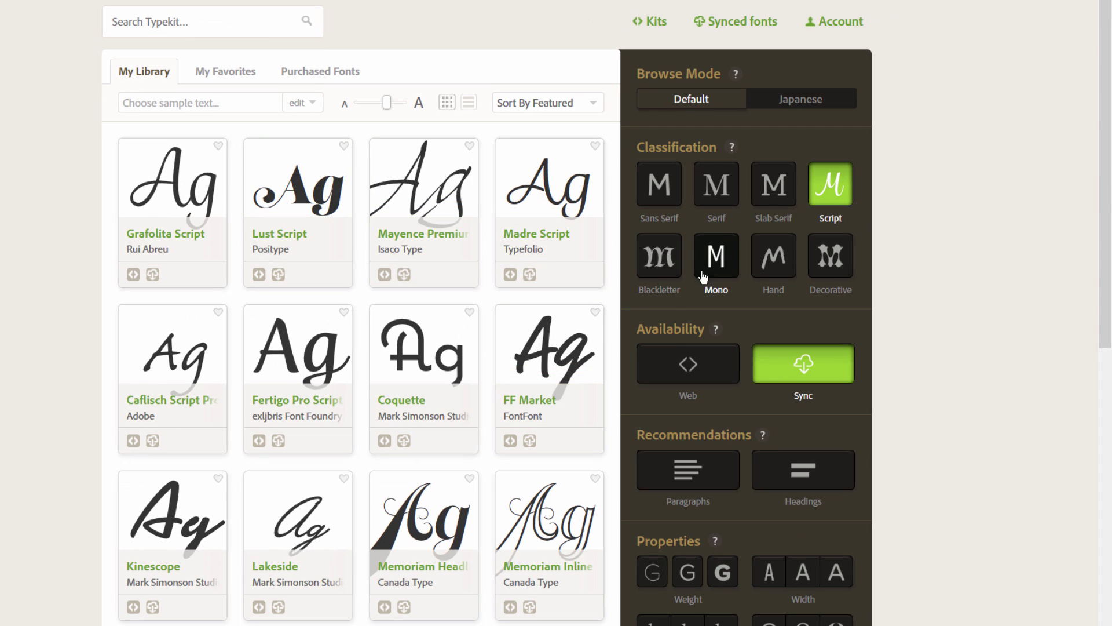
{"action": "left_click", "coordinate": [664, 262]}
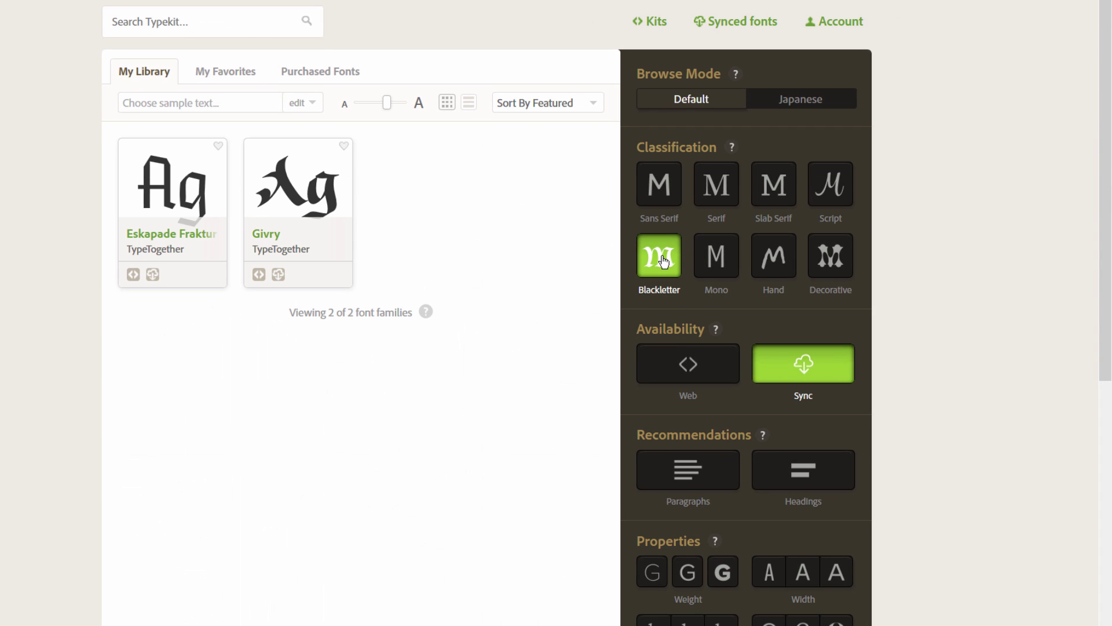
{"action": "left_click", "coordinate": [777, 258]}
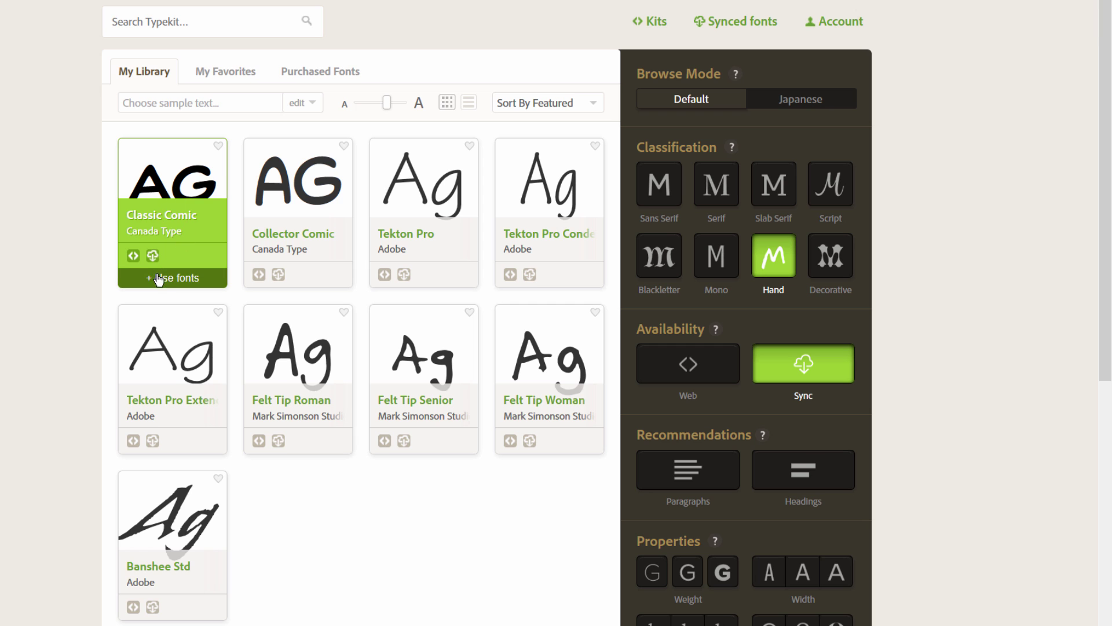
Sync Classic Comic Regular, Italic, Bold and Bold Italic, then launch Creative Cloud
{"action": "left_click", "coordinate": [174, 279]}
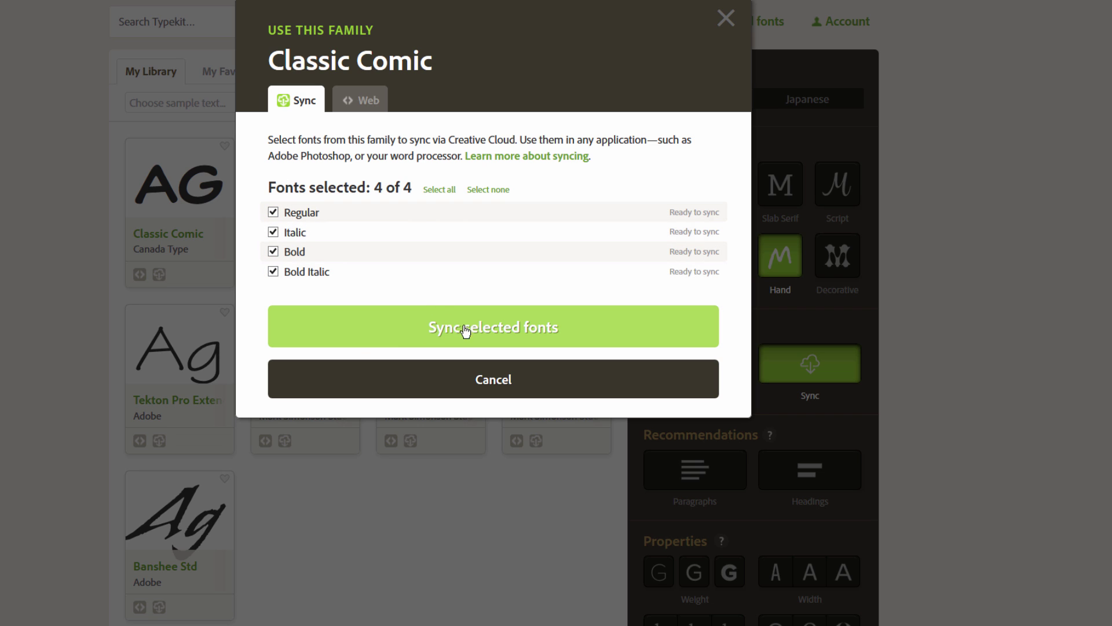
{"action": "left_click", "coordinate": [524, 328]}
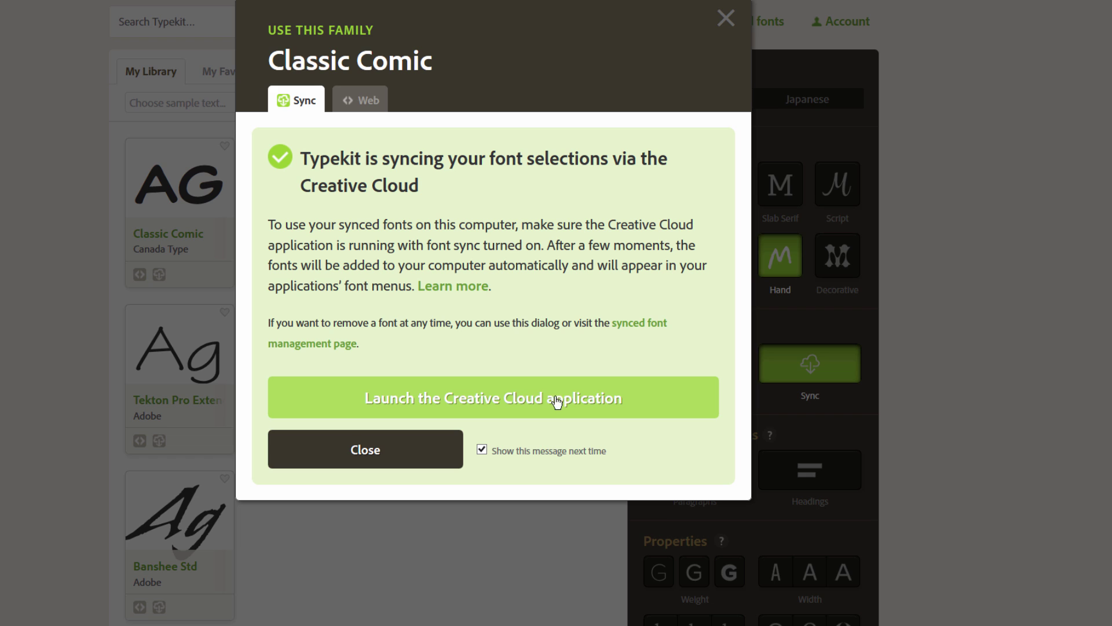
{"action": "left_click", "coordinate": [623, 400]}
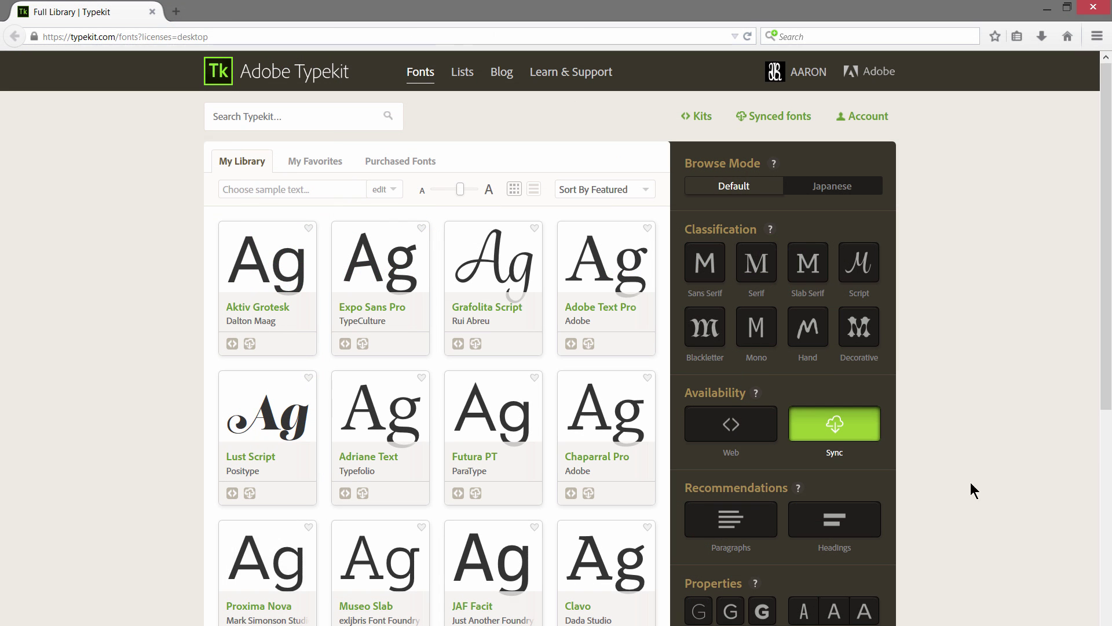
Set the preview sample text to TYPEKIT and reduce the preview size
{"action": "left_click_drag", "start_coordinate": [1111, 176], "coordinate": [1069, 303]}
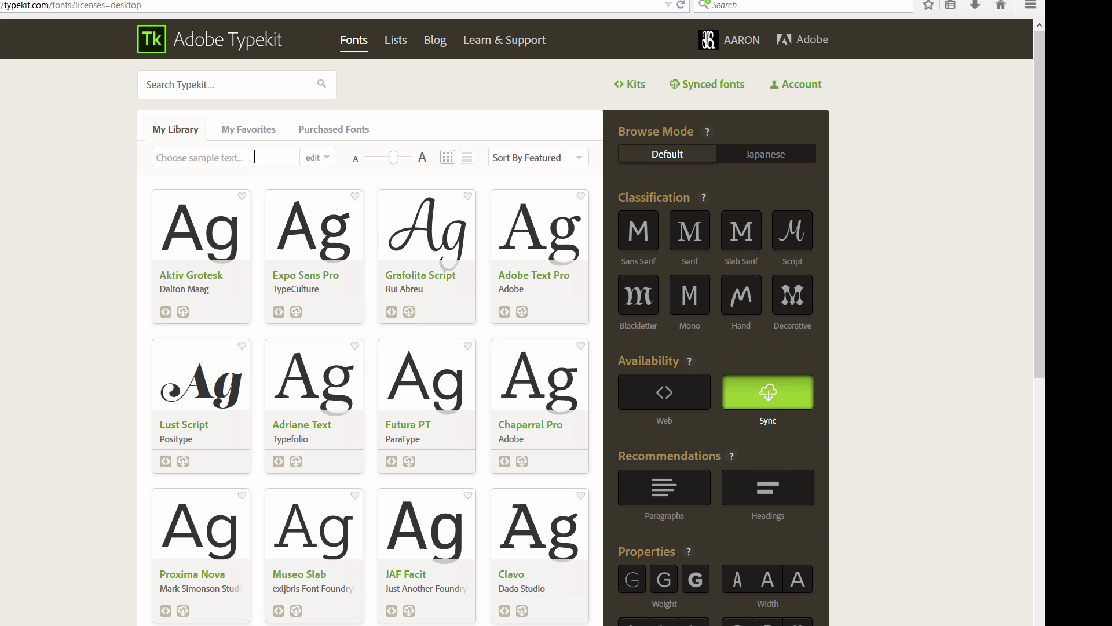
{"action": "left_click", "coordinate": [255, 157]}
{"action": "type", "text": "TYPEKIT"}
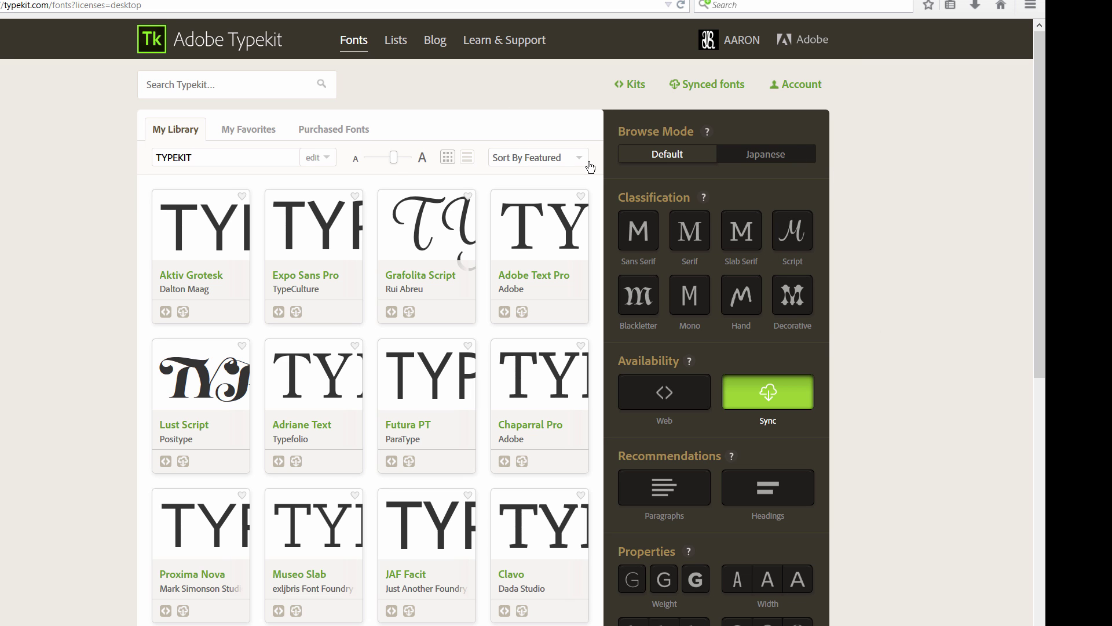
{"action": "left_click_drag", "start_coordinate": [394, 163], "coordinate": [379, 154]}
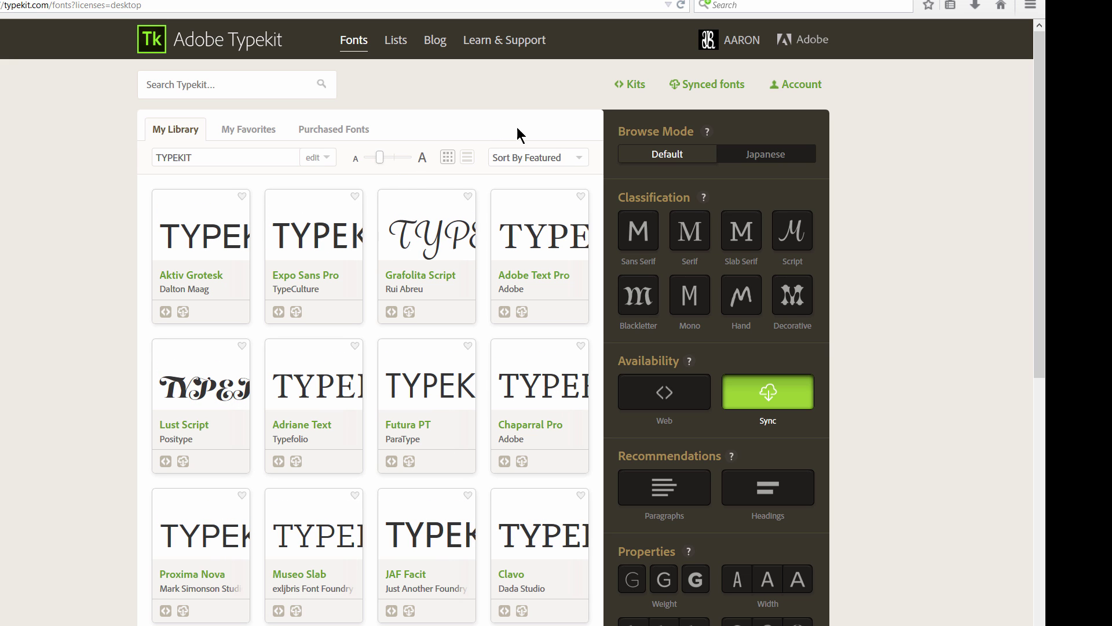
Switch to list view, filter to Hand fonts, then to Script fonts
{"action": "left_click", "coordinate": [468, 157]}
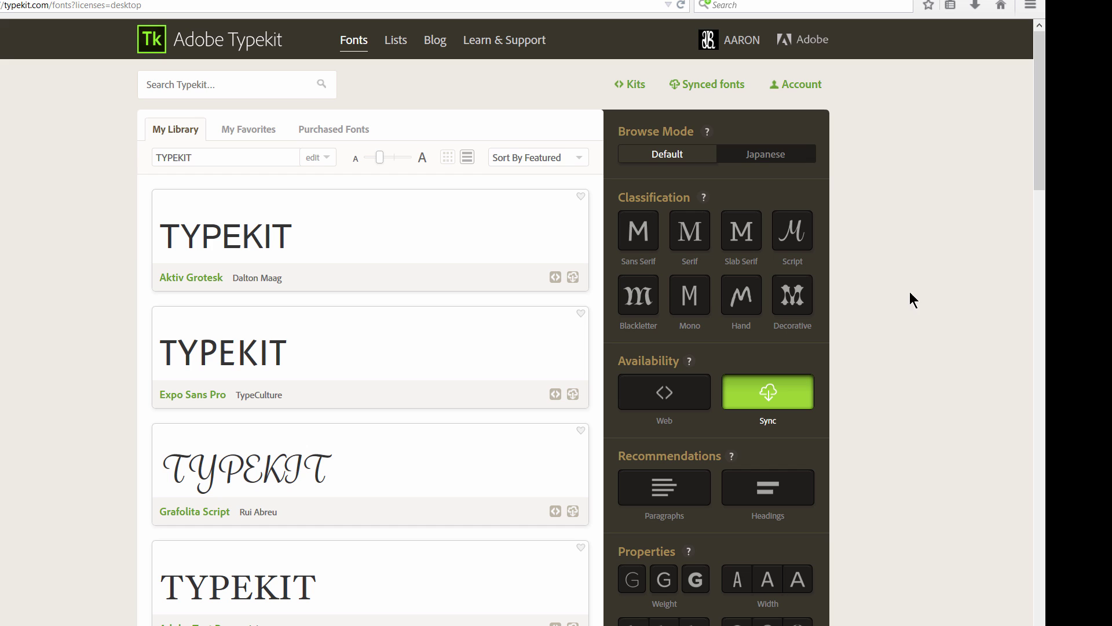
{"action": "left_click", "coordinate": [742, 299]}
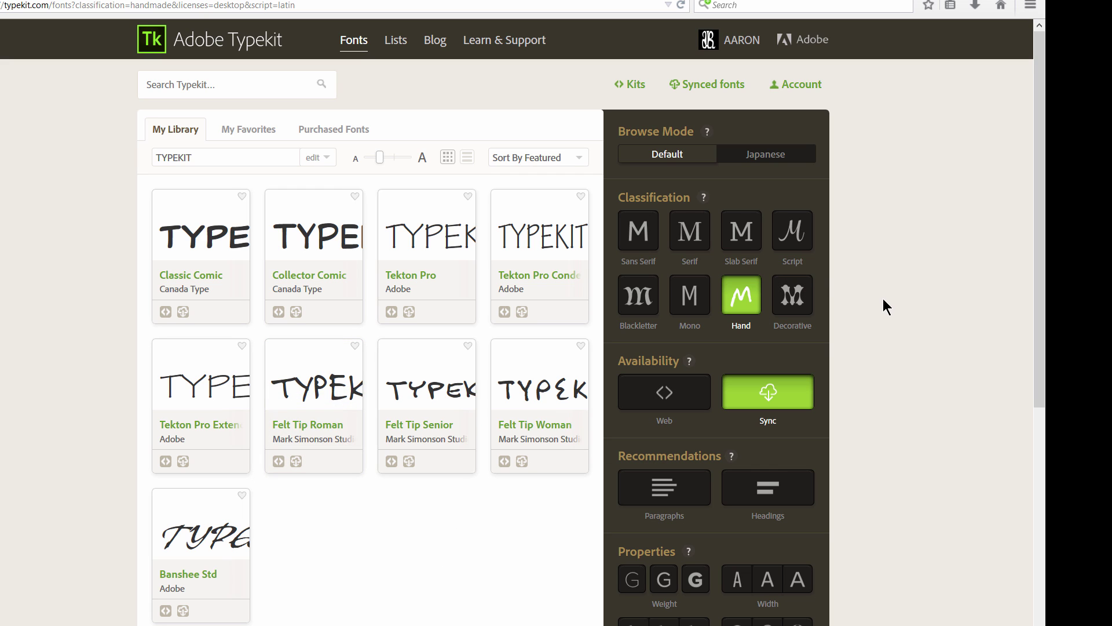
{"action": "left_click", "coordinate": [810, 242]}
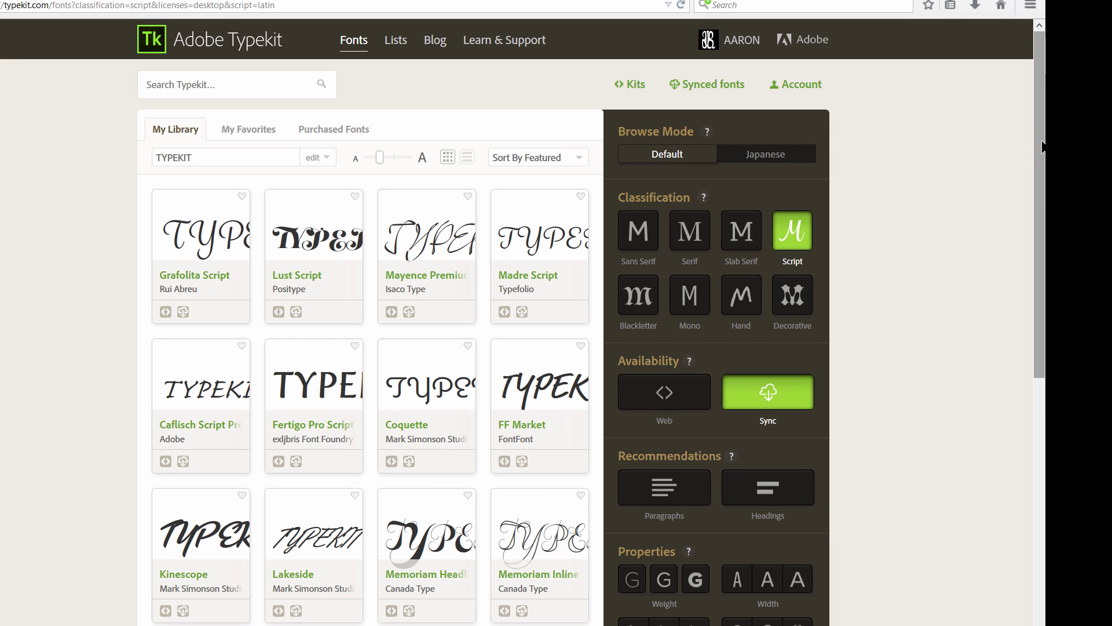
{"action": "scroll", "coordinate": [1021, 265], "scroll_direction": "down", "scroll_amount": 3}
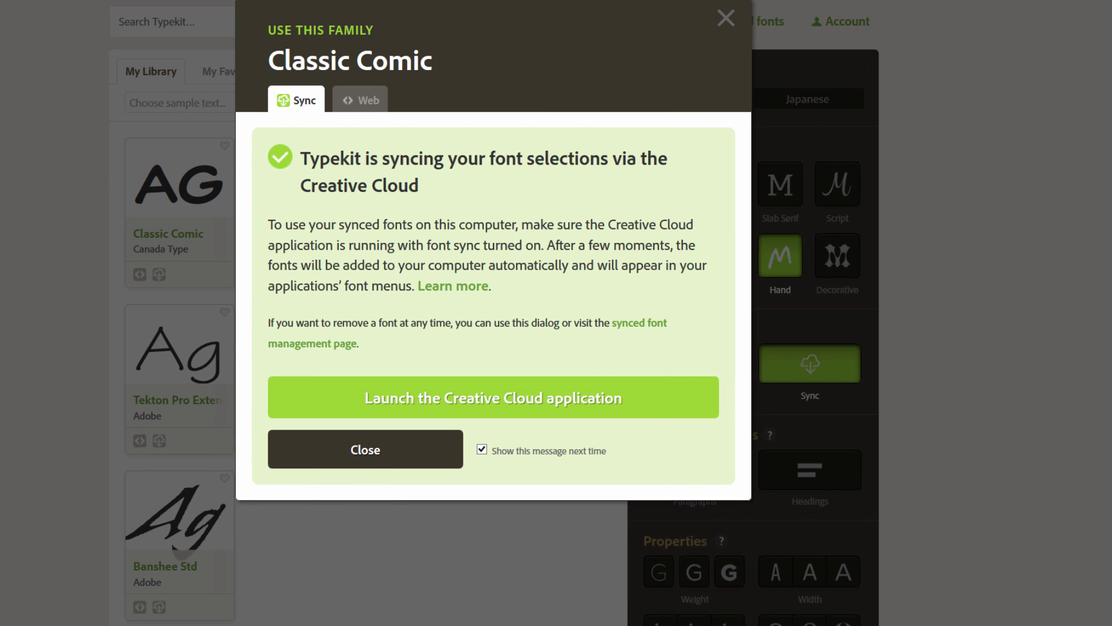
Dismiss the sync confirmation and apply Classic Comic Bold from the Typekit-filtered font list
{"action": "left_click", "coordinate": [399, 449]}
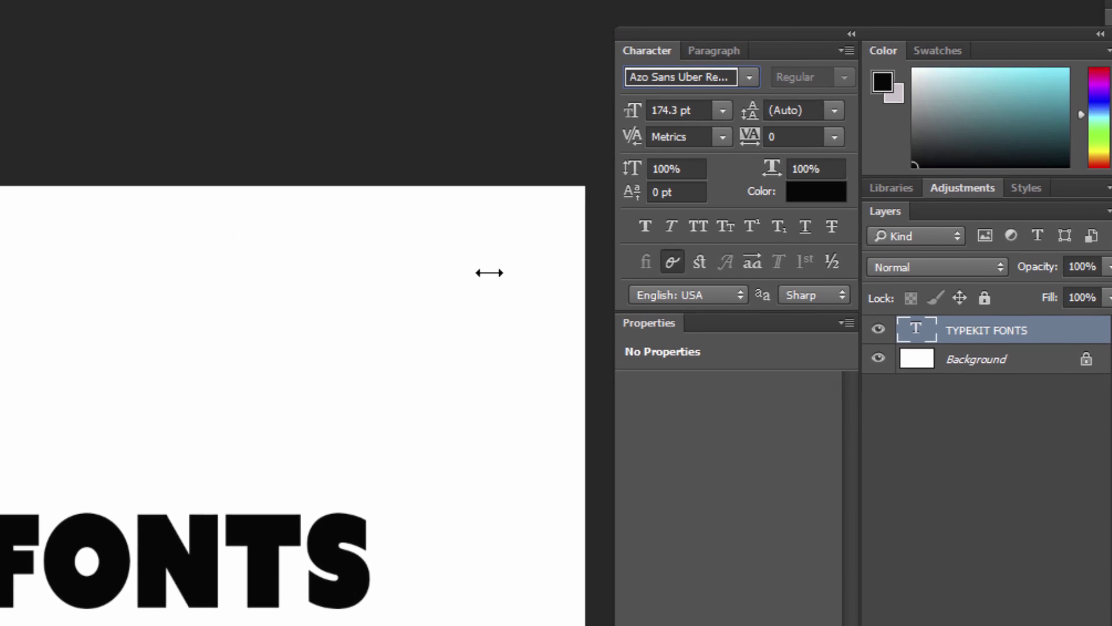
{"action": "left_click", "coordinate": [743, 82]}
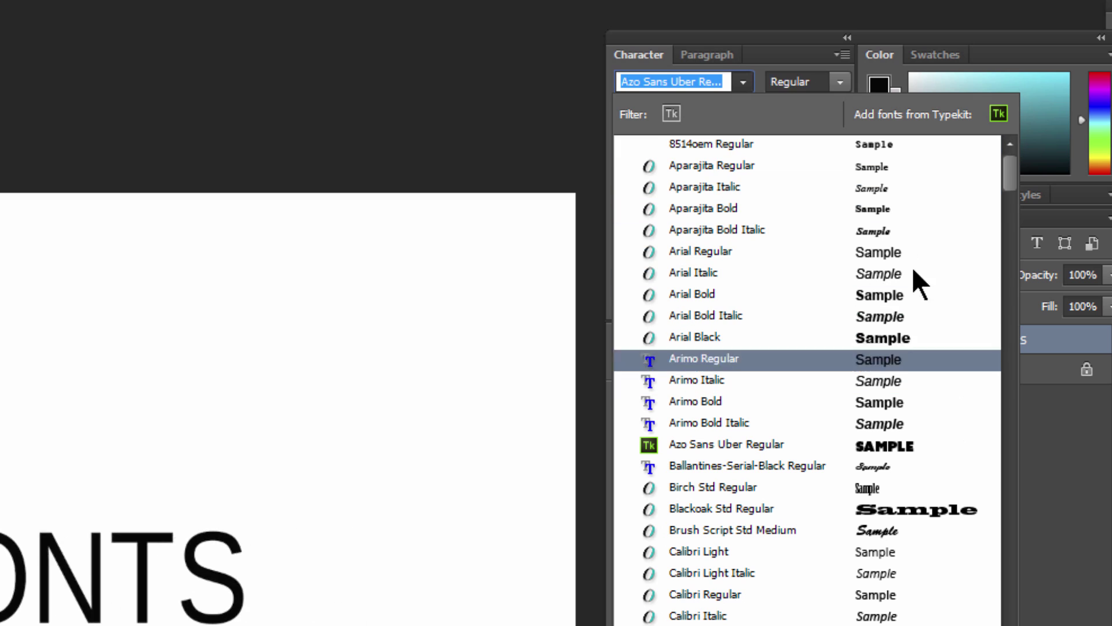
{"action": "left_click", "coordinate": [670, 113]}
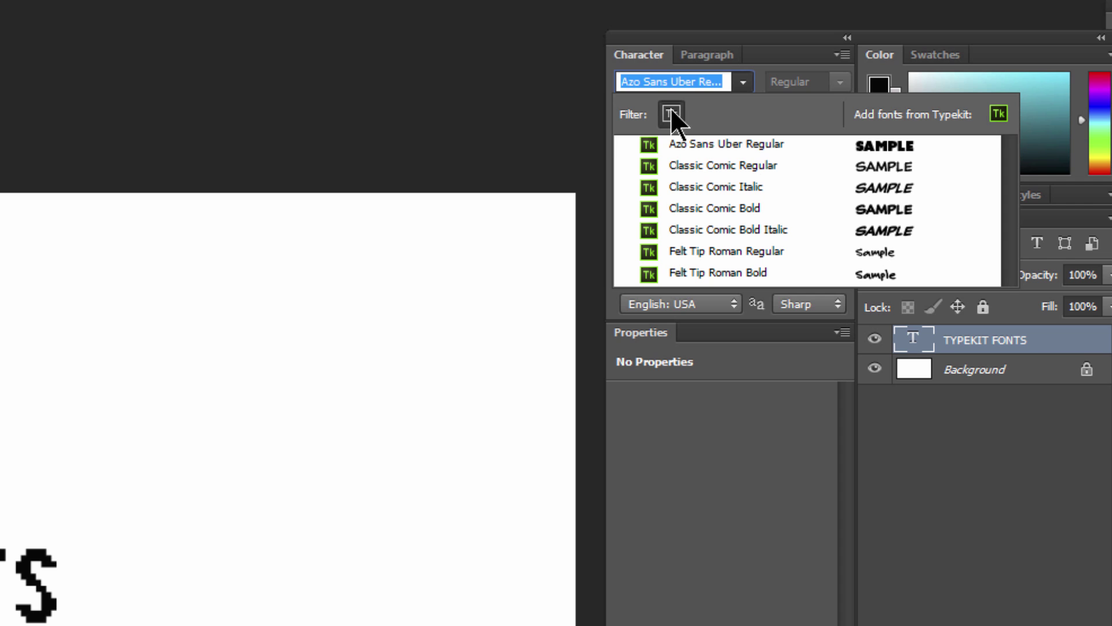
{"action": "left_click", "coordinate": [749, 208]}
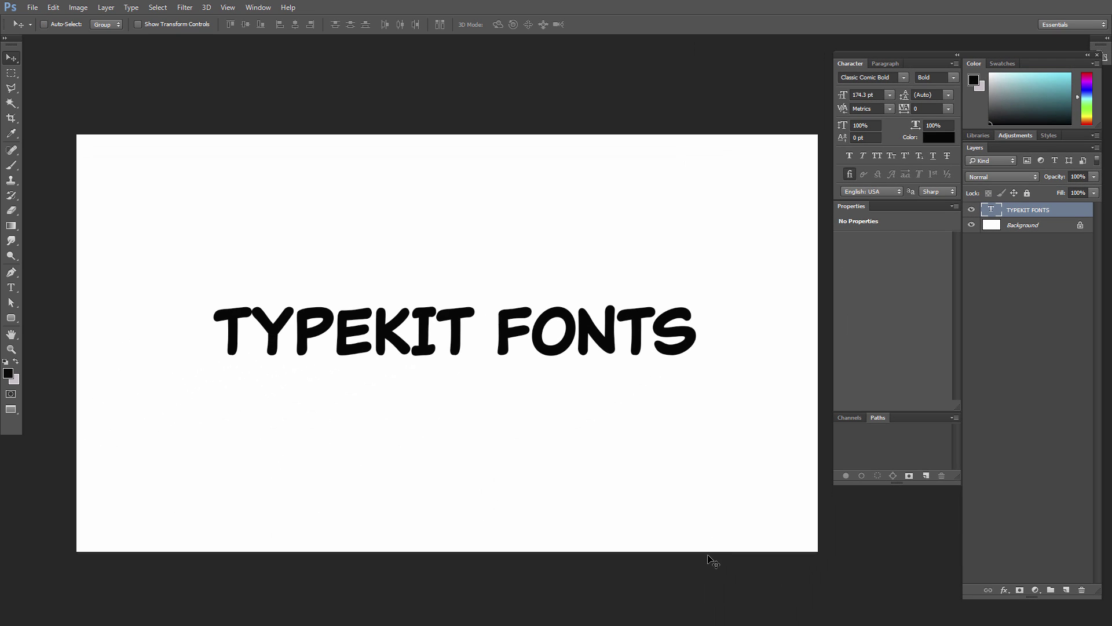
{"action": "left_click", "coordinate": [903, 78]}
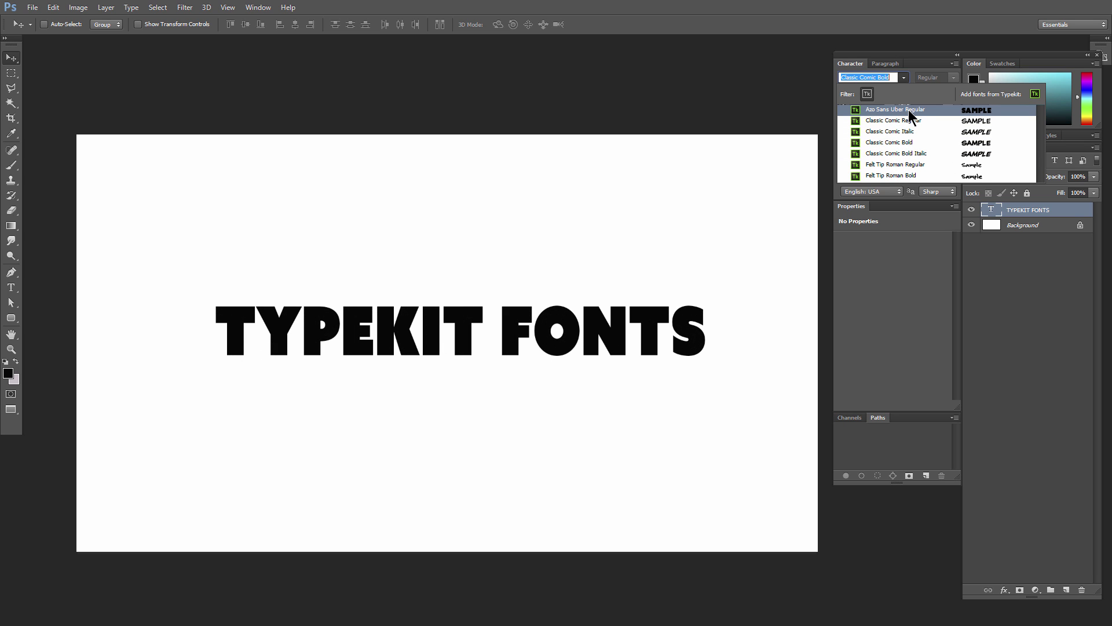
{"action": "left_click", "coordinate": [911, 145]}
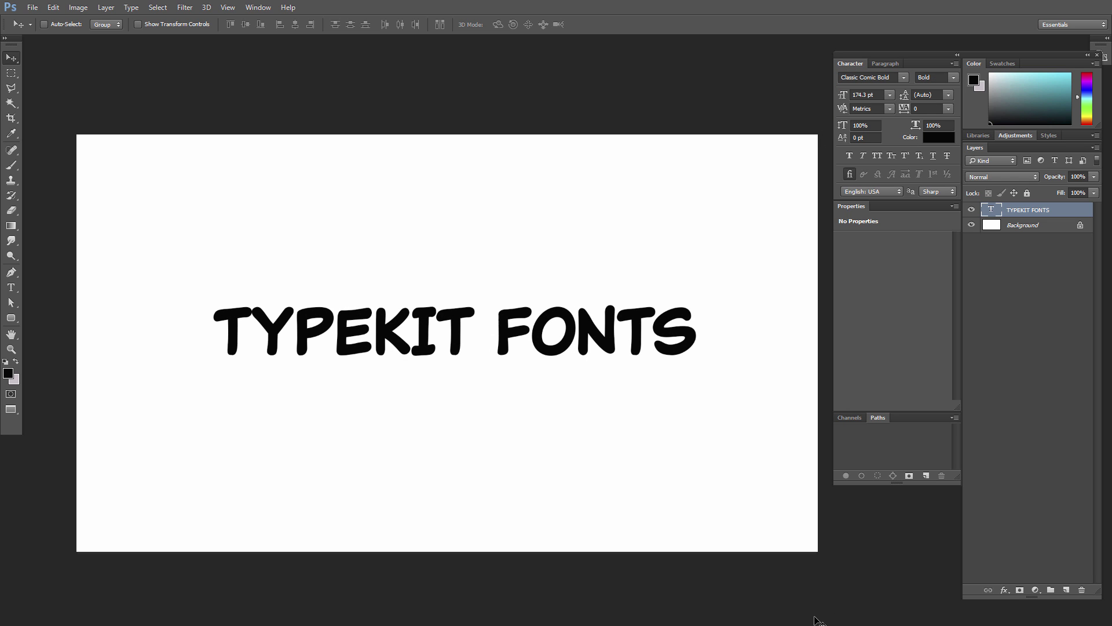